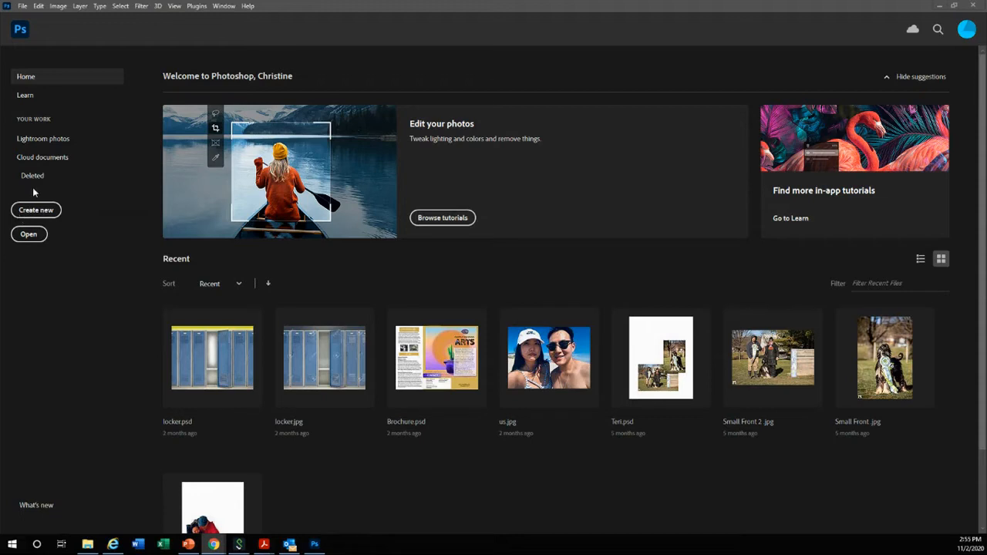
Step: Start a new document and name it with the artist's full name followed by "_Digitalcollage"
{"action": "left_click", "coordinate": [24, 7]}
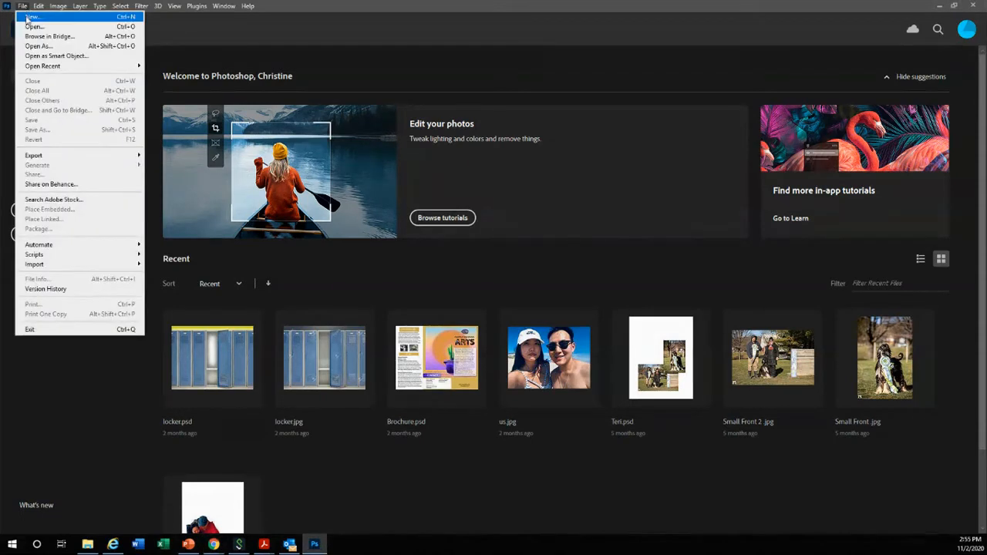
{"action": "left_click", "coordinate": [29, 16]}
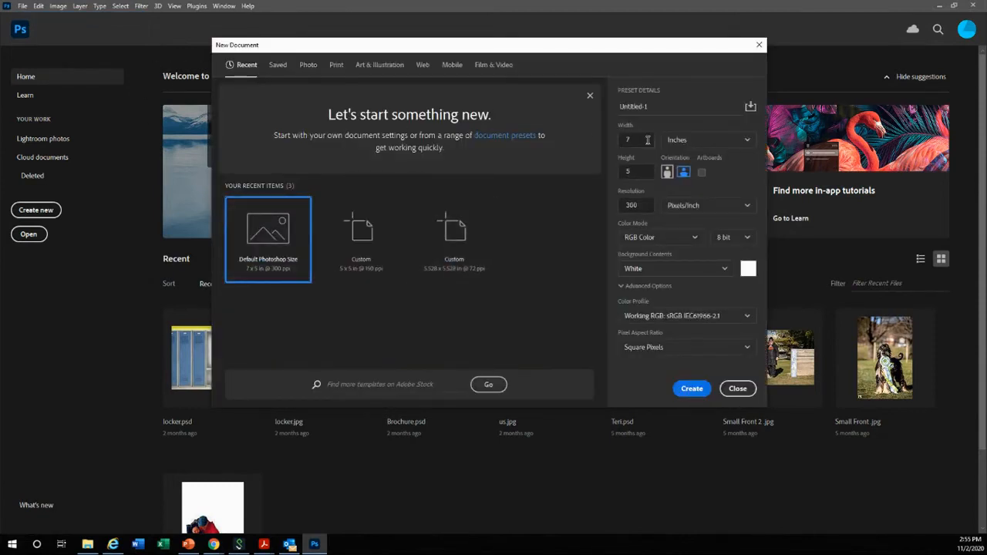
{"action": "left_click", "coordinate": [633, 106]}
{"action": "left_click", "coordinate": [629, 106]}
{"action": "left_click_drag", "start_coordinate": [677, 107], "coordinate": [574, 112]}
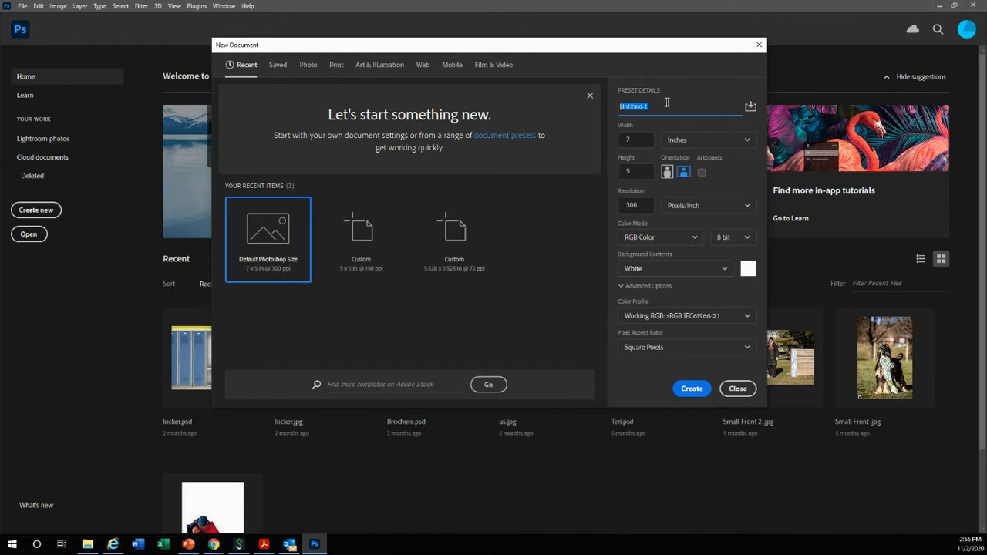
{"action": "type", "text": "Christine_Choi_Digitalcollage"}
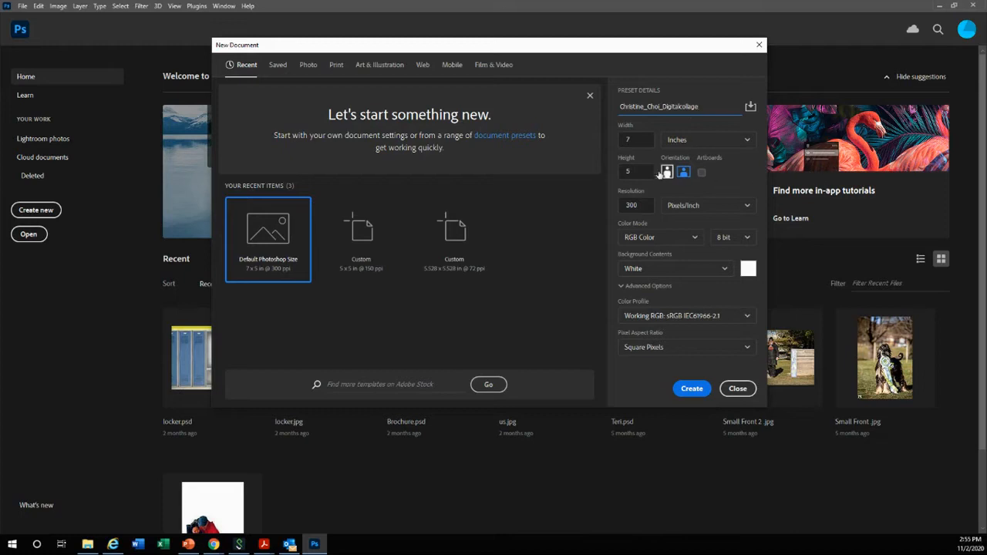
Step: Set the new document to 8.5 inches wide and 11 inches high, and create it
{"action": "left_click", "coordinate": [647, 139]}
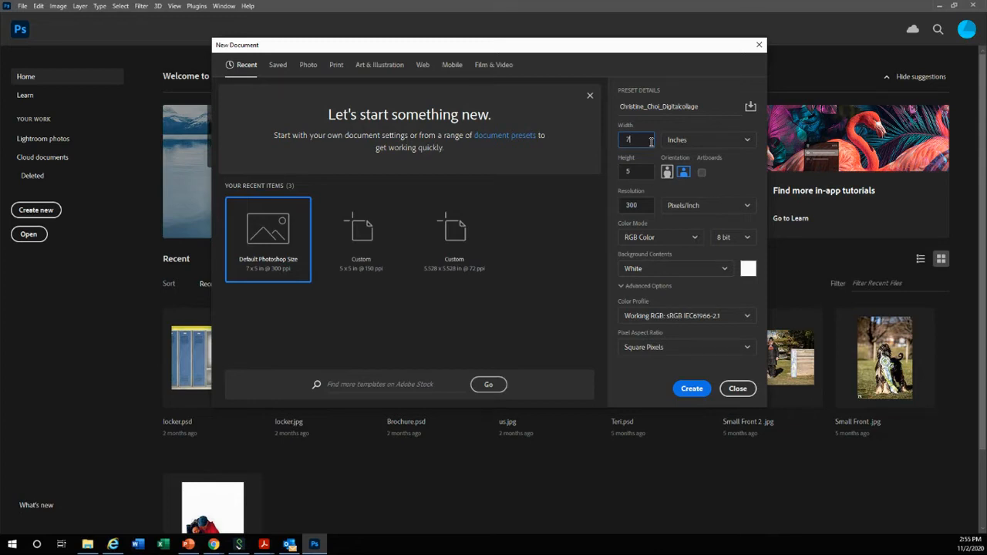
{"action": "key", "text": "Tab"}
{"action": "type", "text": "11"}
{"action": "left_click", "coordinate": [645, 139]}
{"action": "type", "text": "8.5"}
{"action": "left_click", "coordinate": [693, 390]}
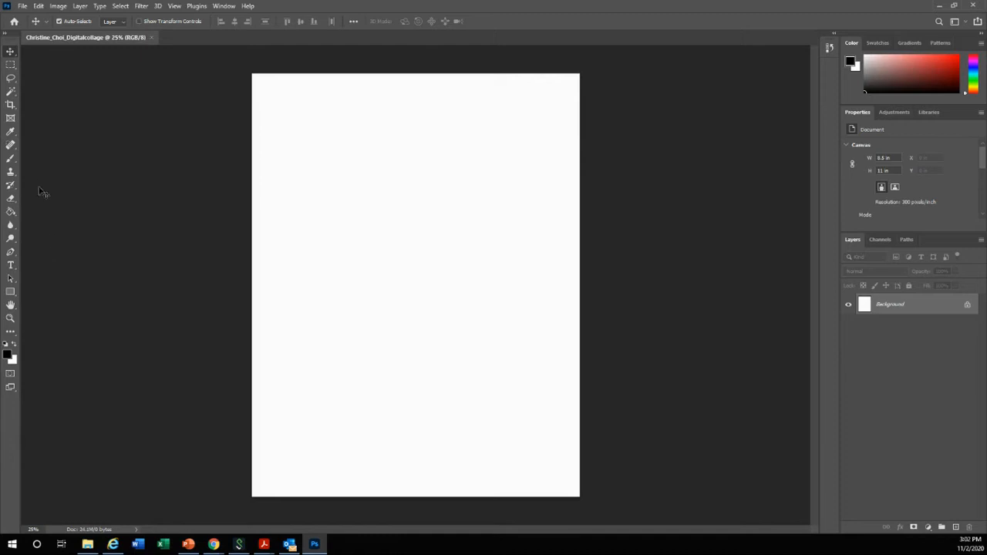
{"action": "left_click", "coordinate": [11, 78]}
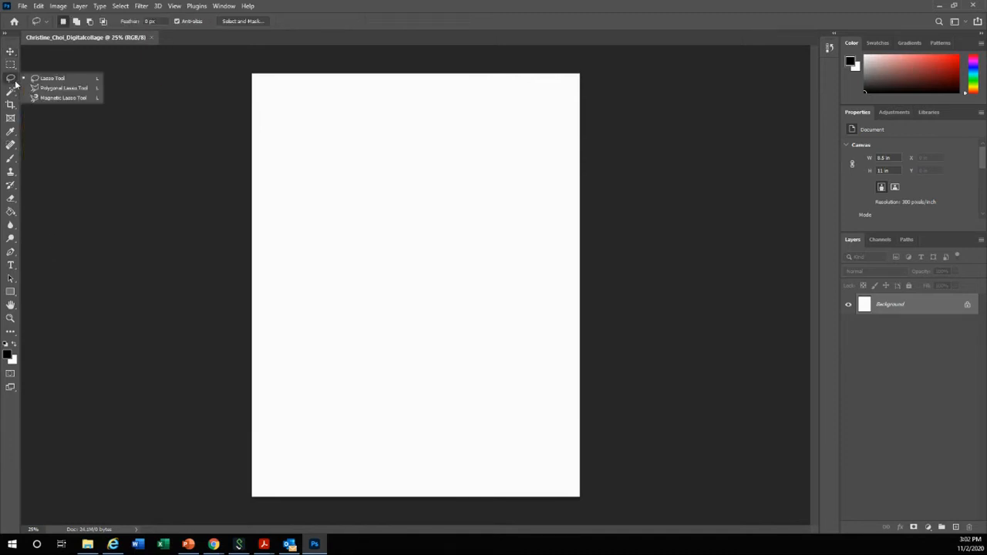
{"action": "right_click", "coordinate": [15, 82]}
{"action": "left_click", "coordinate": [16, 97]}
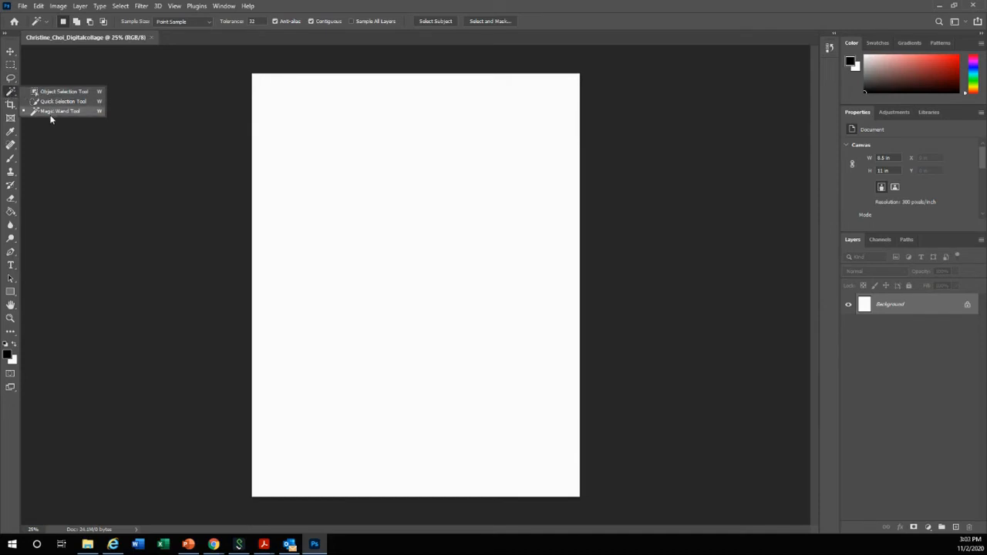
{"action": "left_click", "coordinate": [45, 151]}
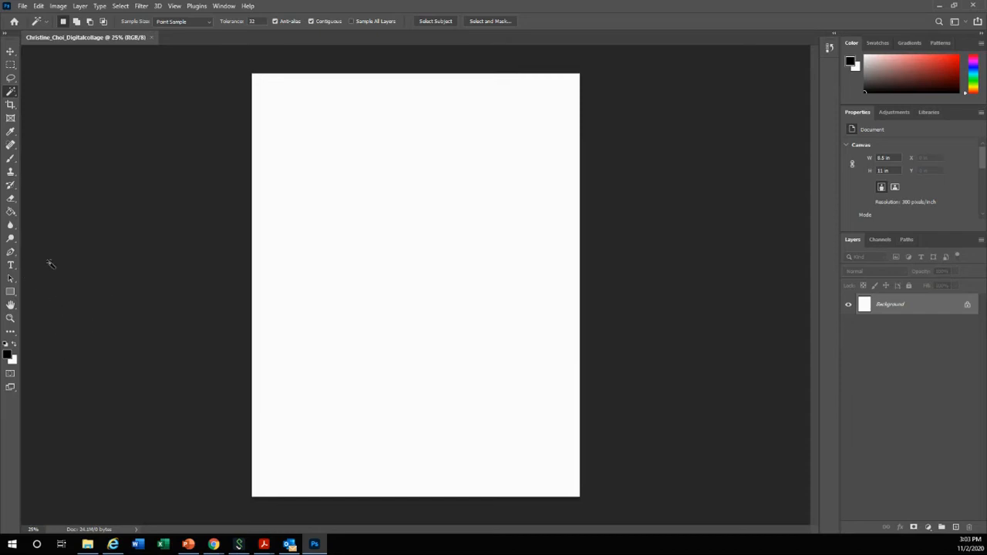
Step: Choose the Paint Bucket tool and set the foreground color to the peach tone ee9a7c
{"action": "left_click", "coordinate": [12, 219]}
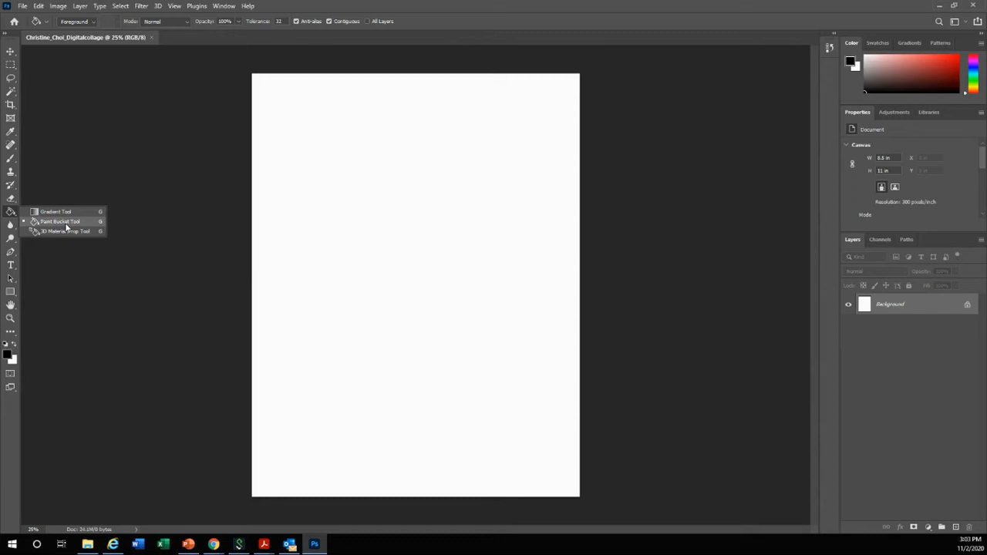
{"action": "left_click", "coordinate": [67, 225]}
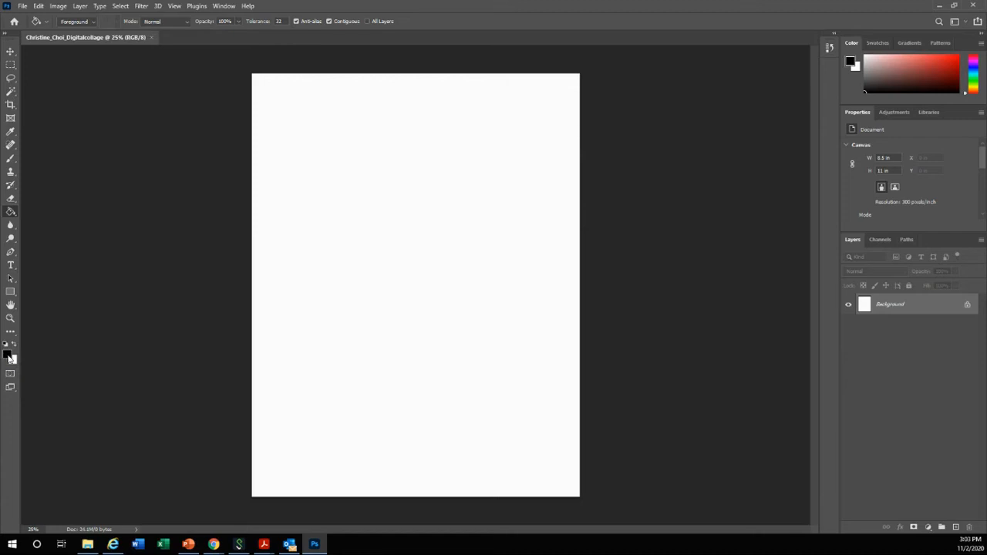
{"action": "left_click", "coordinate": [8, 355]}
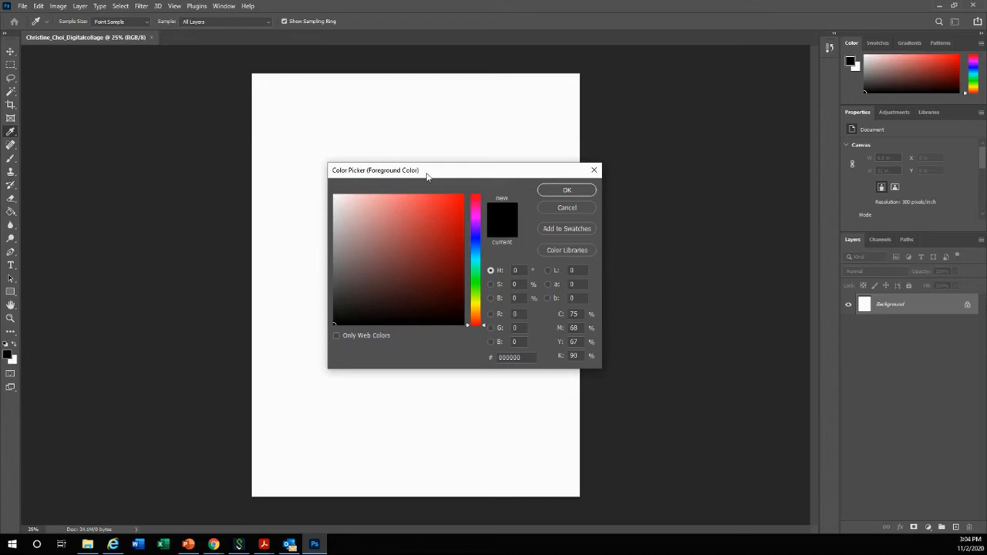
{"action": "left_click", "coordinate": [441, 238]}
{"action": "left_click_drag", "start_coordinate": [442, 238], "coordinate": [449, 264]}
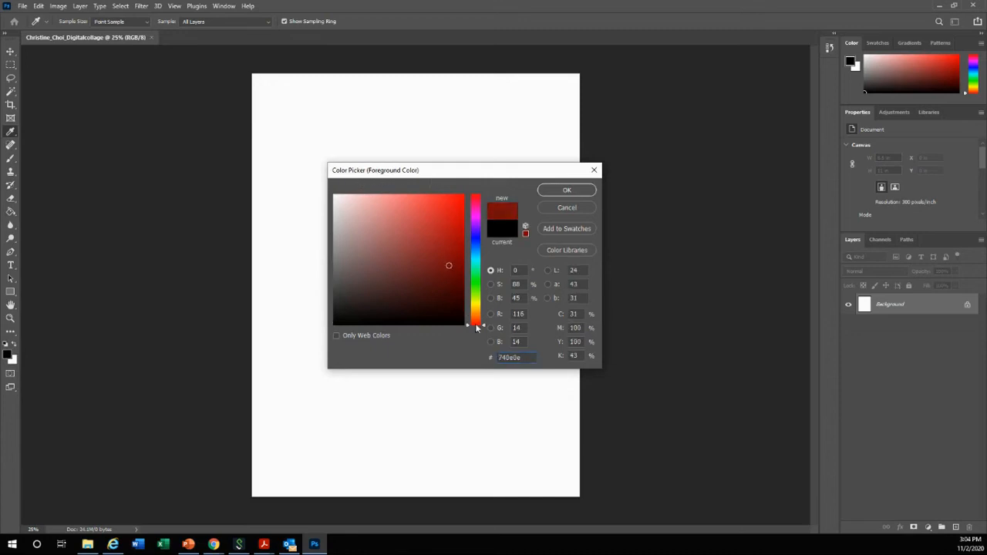
{"action": "left_click", "coordinate": [416, 208]}
{"action": "mouse_move", "coordinate": [475, 325]}
{"action": "left_mouse_down"}
{"action": "mouse_move", "coordinate": [481, 252]}
{"action": "mouse_move", "coordinate": [475, 318]}
{"action": "left_mouse_up"}
{"action": "left_click_drag", "start_coordinate": [443, 270], "coordinate": [371, 209]}
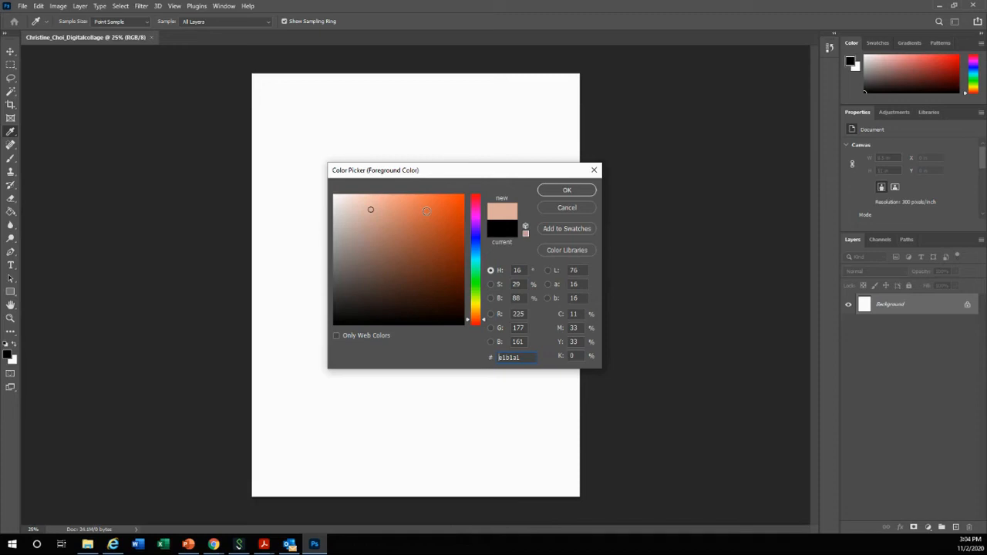
{"action": "mouse_move", "coordinate": [383, 207]}
{"action": "left_mouse_down"}
{"action": "mouse_move", "coordinate": [419, 211]}
{"action": "mouse_move", "coordinate": [395, 203]}
{"action": "left_mouse_up"}
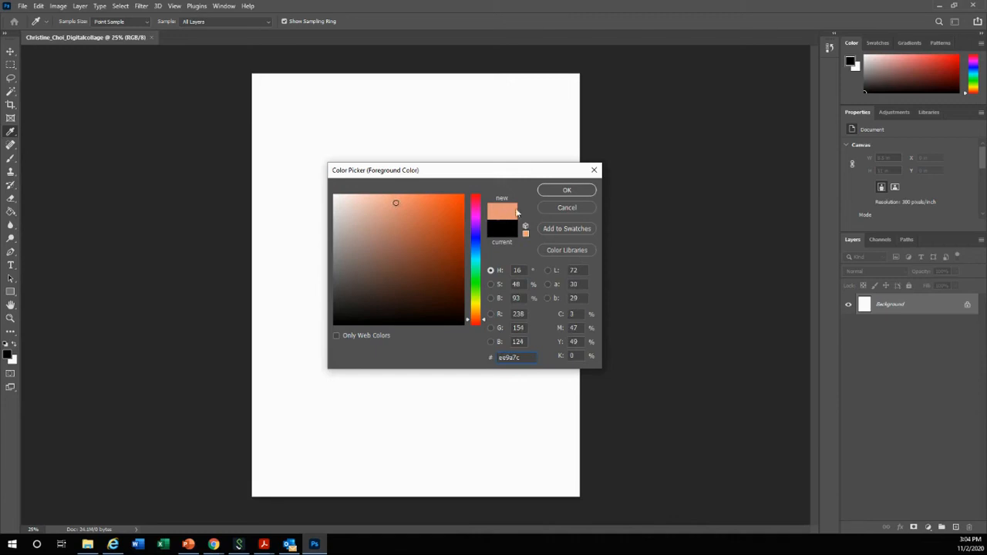
{"action": "left_click", "coordinate": [568, 191]}
Step: Try to fill the blank canvas with the peach foreground color using the Paint Bucket
{"action": "key", "text": "g"}
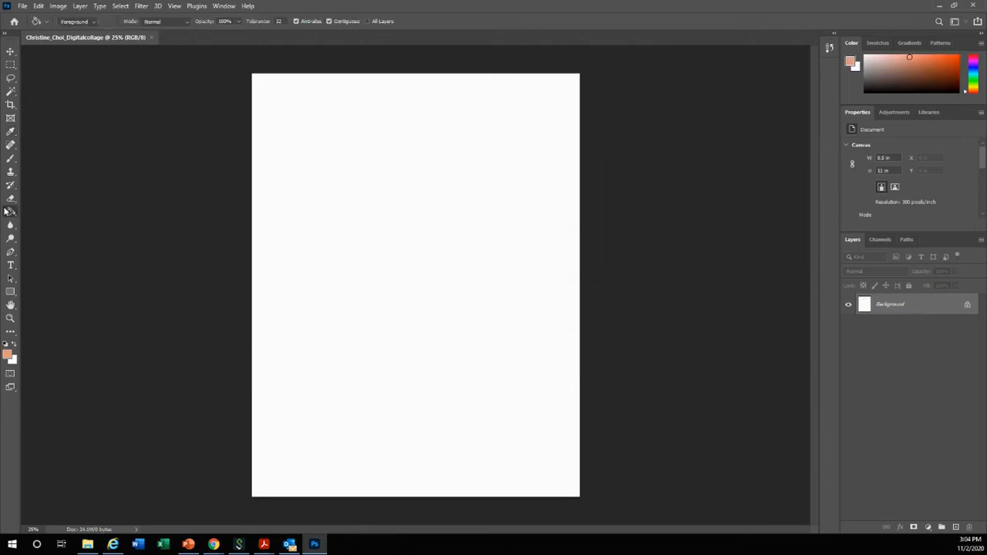
{"action": "left_click", "coordinate": [437, 262]}
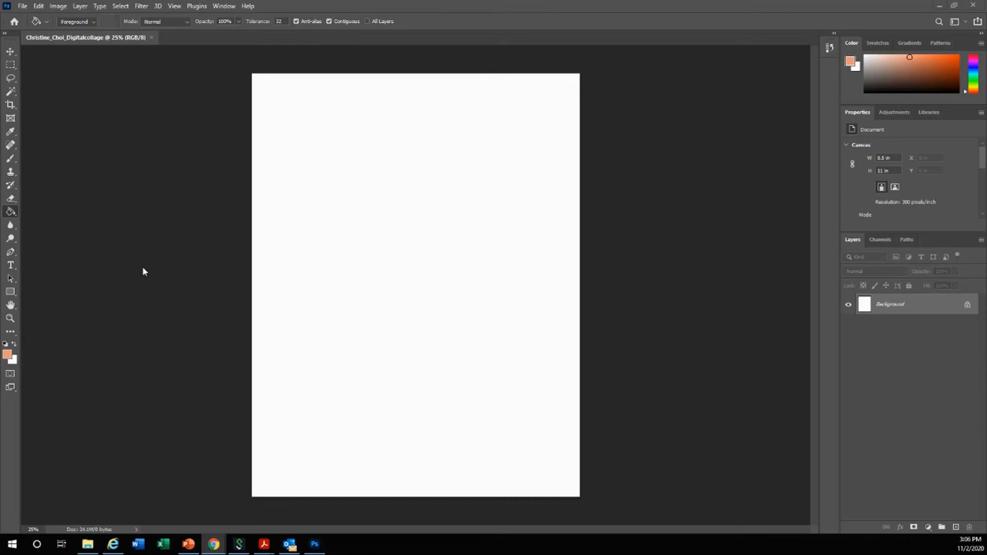
Step: Switch from the Paint Bucket to the Gradient tool
{"action": "left_click", "coordinate": [11, 215]}
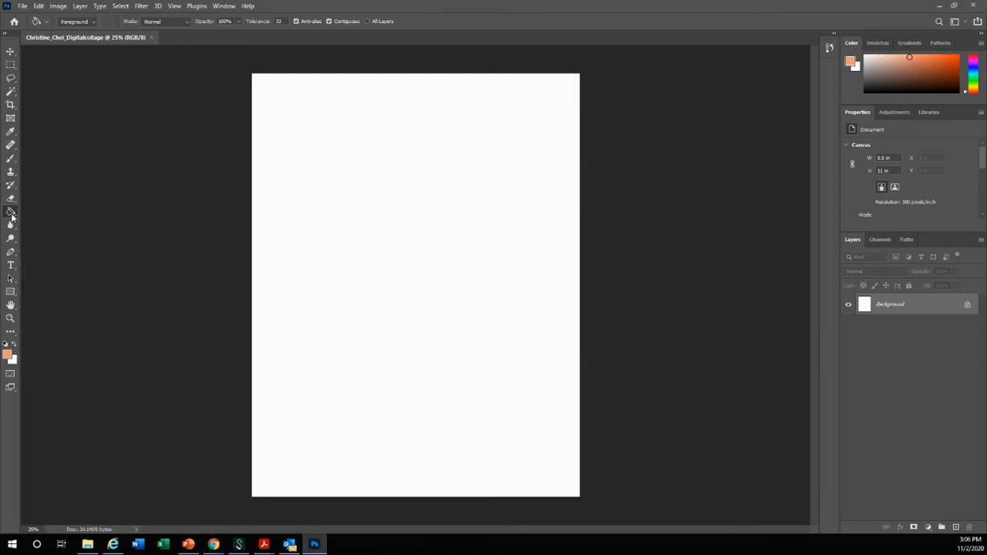
{"action": "right_click", "coordinate": [12, 217]}
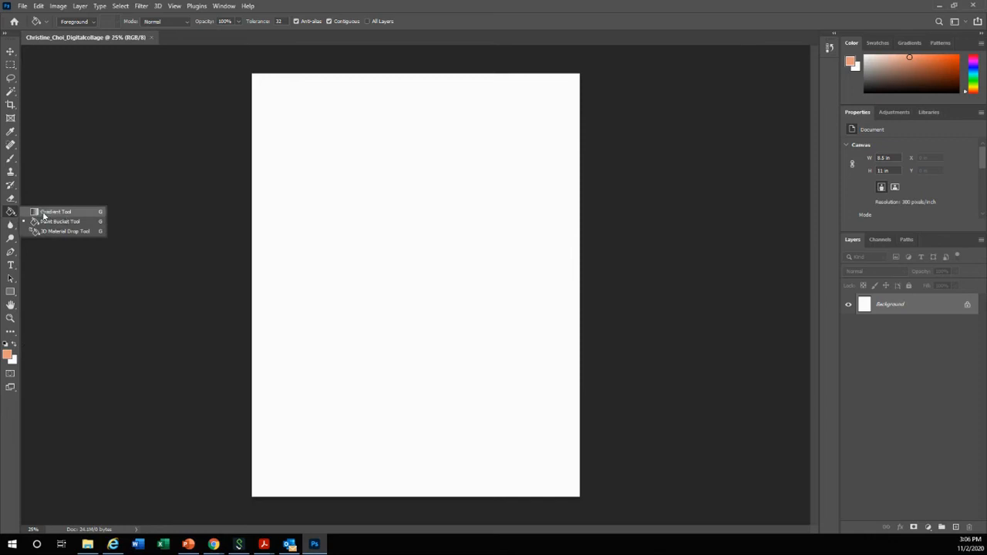
{"action": "left_click", "coordinate": [44, 214]}
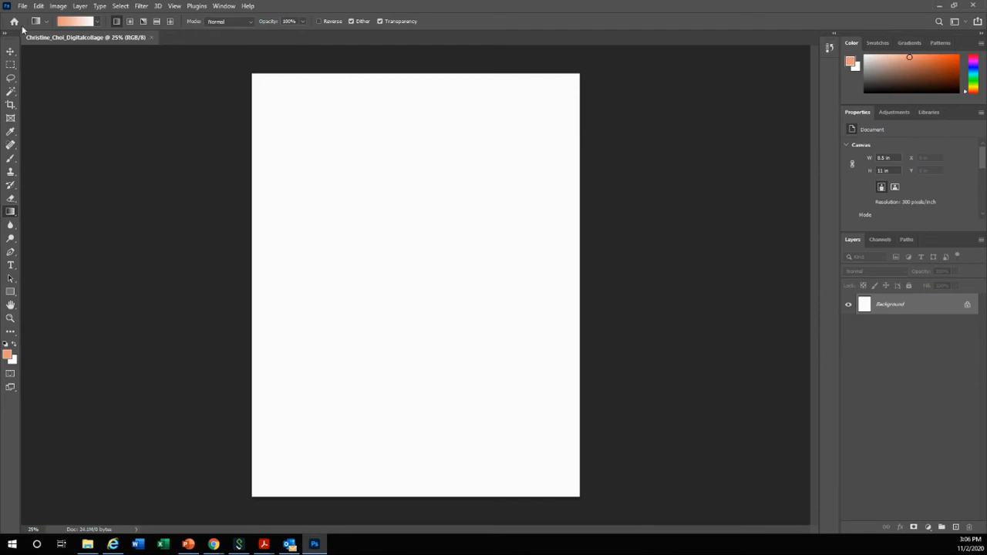
{"action": "left_click", "coordinate": [97, 22]}
{"action": "left_click", "coordinate": [48, 21]}
{"action": "left_click", "coordinate": [48, 21]}
{"action": "left_click", "coordinate": [36, 23]}
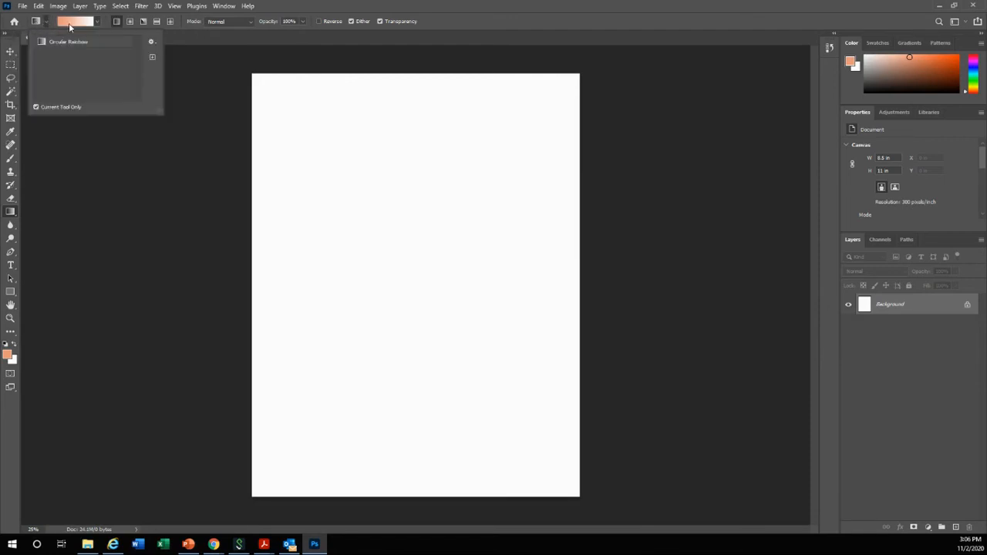
{"action": "left_click", "coordinate": [68, 23]}
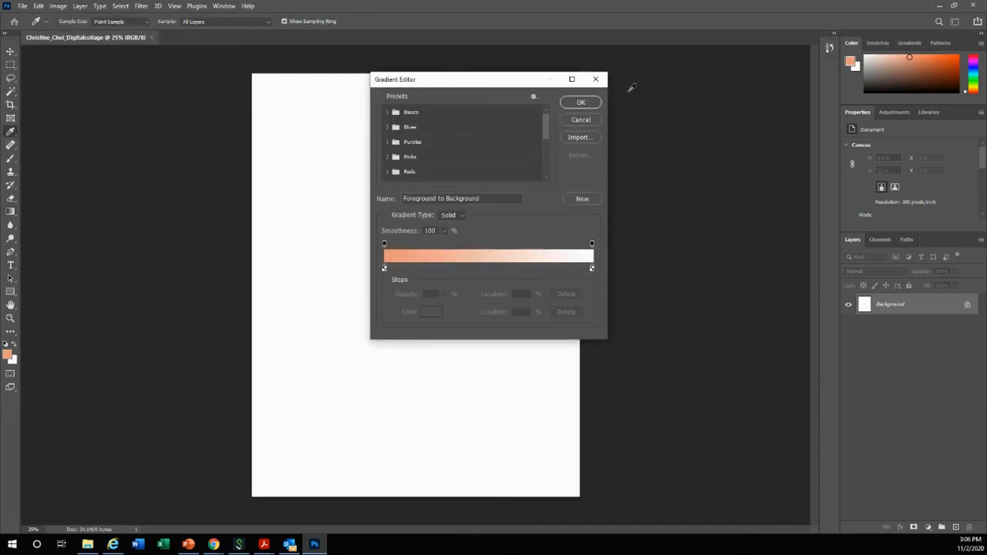
{"action": "left_click", "coordinate": [596, 78]}
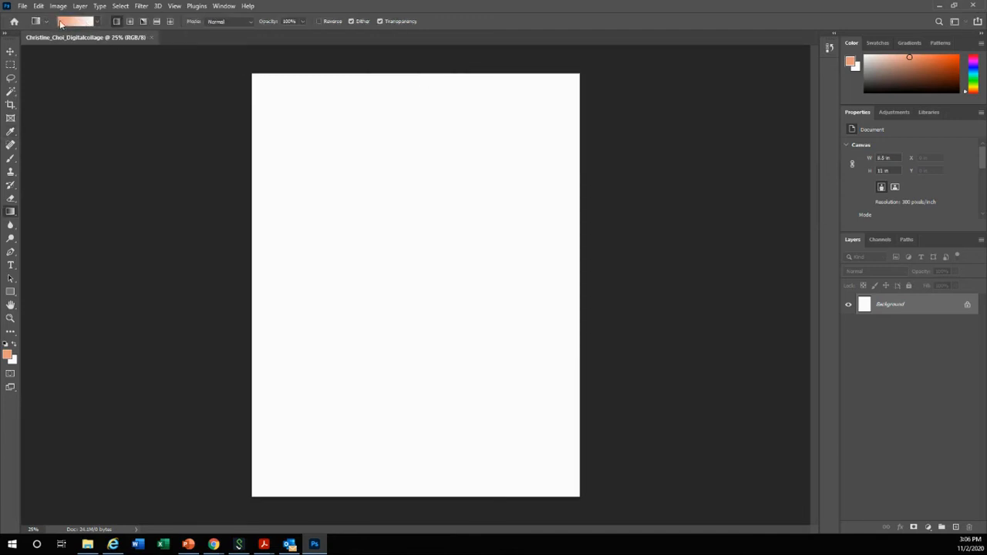
Step: Open the gradient for editing and change its starting color stop to teal 41cdc1
{"action": "left_click", "coordinate": [67, 22]}
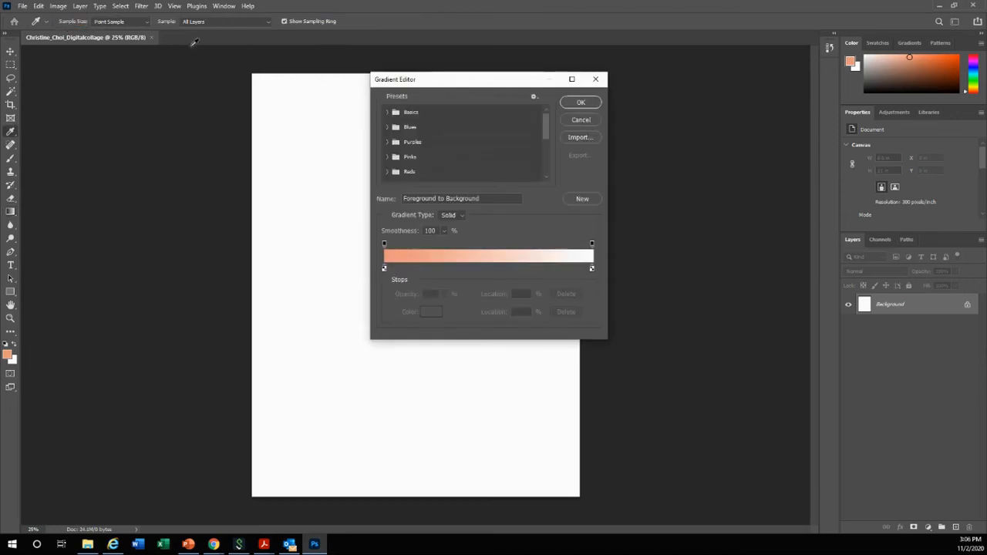
{"action": "left_click_drag", "start_coordinate": [447, 85], "coordinate": [613, 159]}
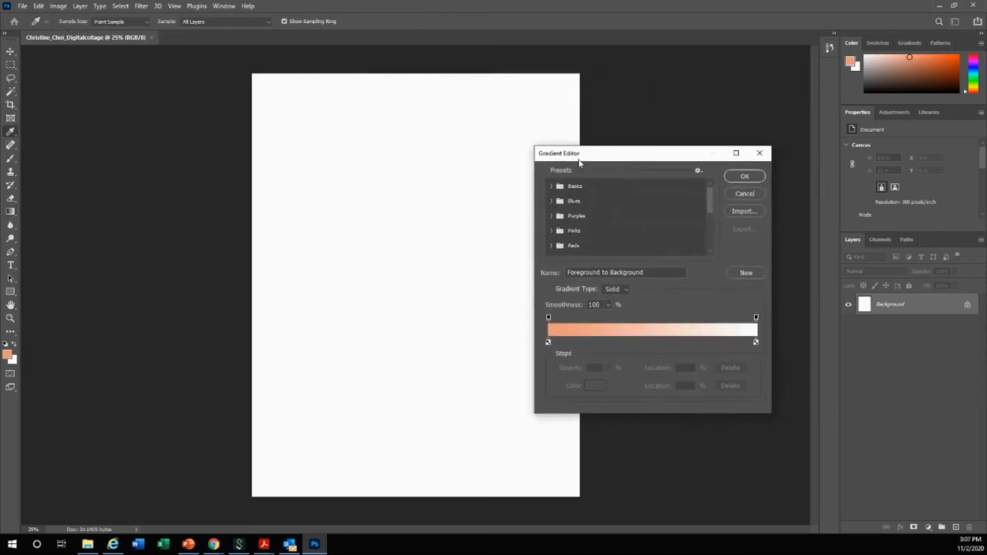
{"action": "double_click", "coordinate": [547, 342]}
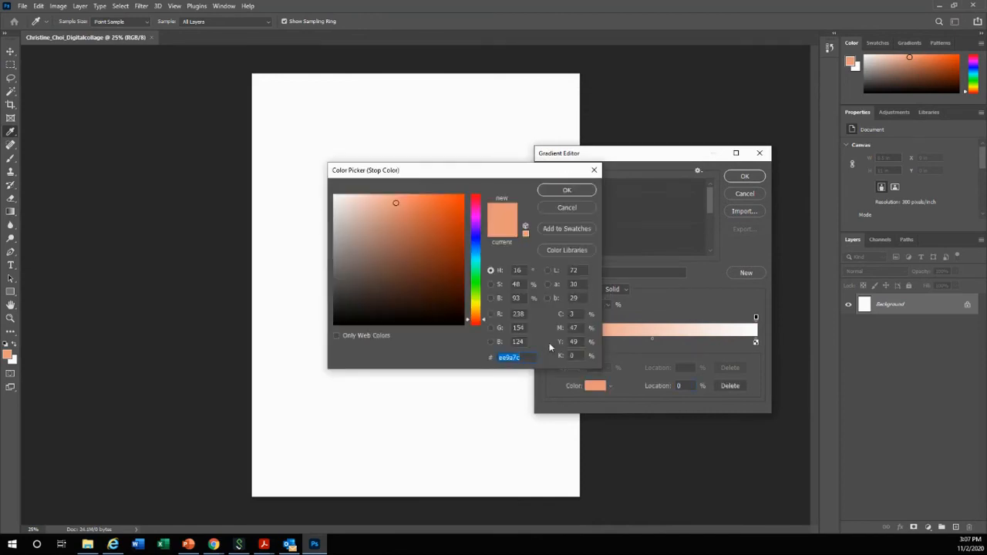
{"action": "left_click", "coordinate": [571, 207]}
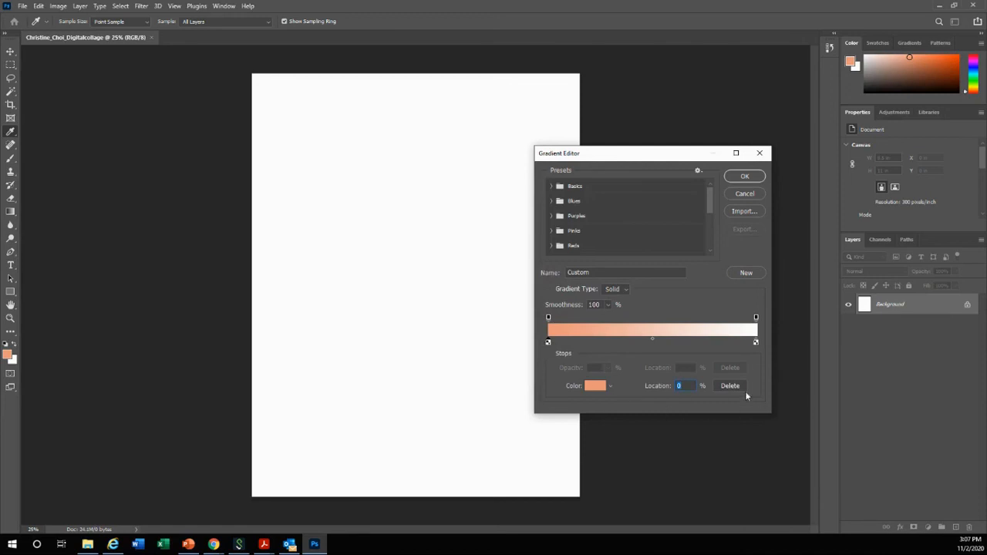
{"action": "double_click", "coordinate": [549, 343]}
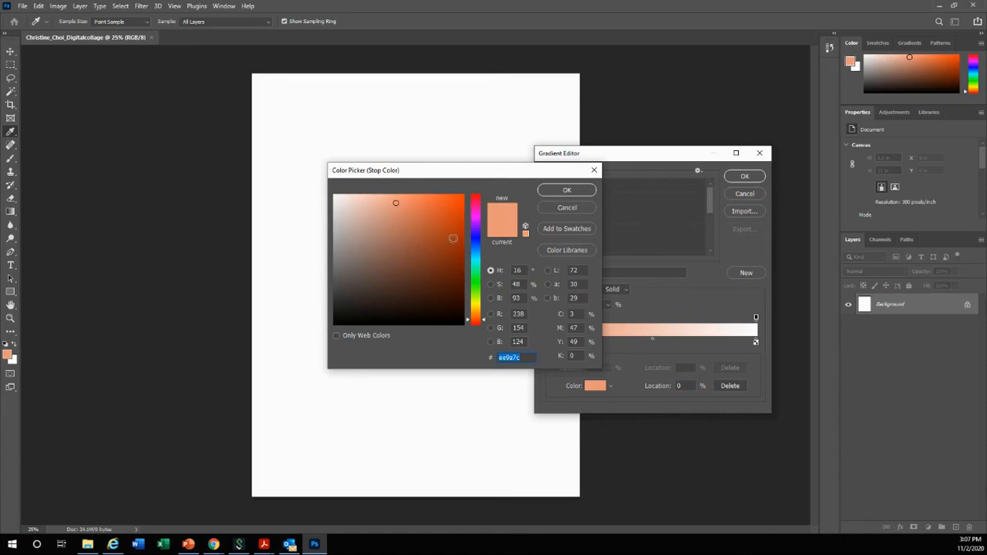
{"action": "left_click_drag", "start_coordinate": [476, 239], "coordinate": [476, 274]}
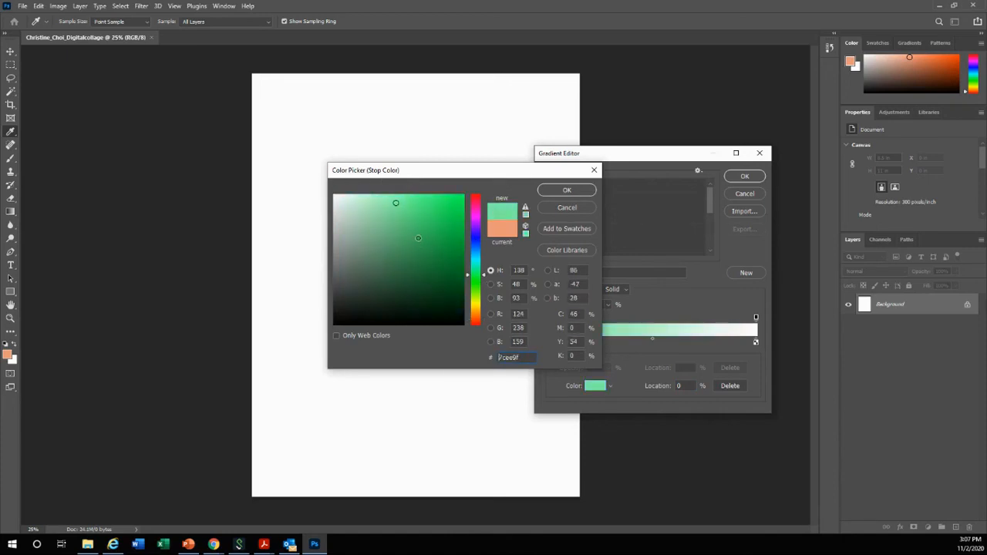
{"action": "left_click", "coordinate": [477, 259]}
{"action": "left_click", "coordinate": [477, 262]}
{"action": "mouse_move", "coordinate": [424, 219]}
{"action": "left_mouse_down"}
{"action": "mouse_move", "coordinate": [435, 227]}
{"action": "mouse_move", "coordinate": [423, 220]}
{"action": "left_mouse_up"}
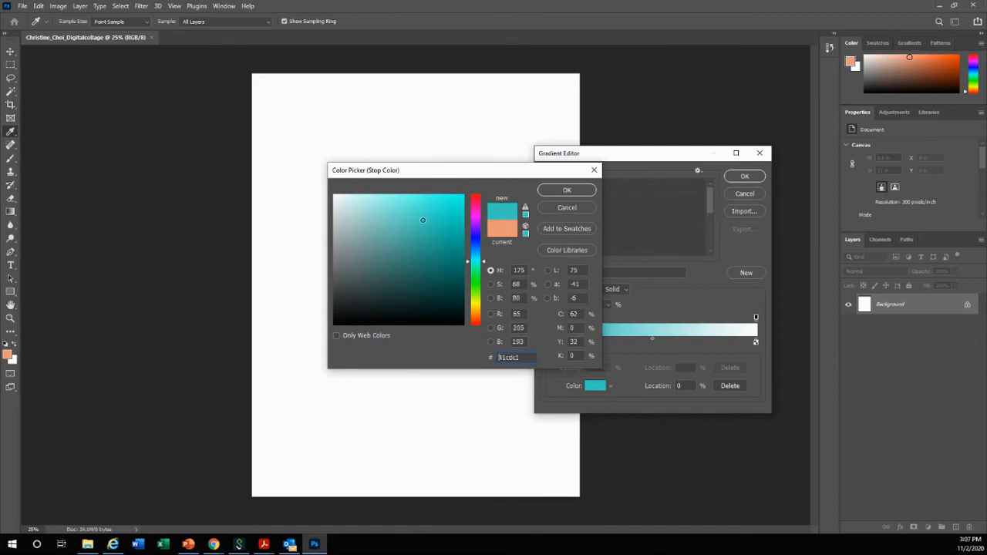
{"action": "left_click", "coordinate": [567, 190]}
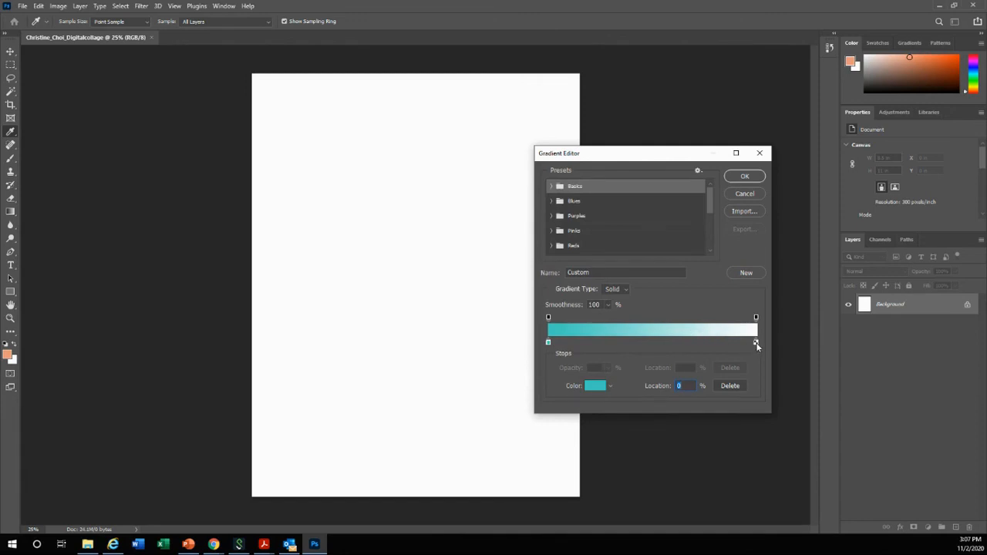
Step: Change the gradient's ending color stop to deep blue 0f14e5
{"action": "double_click", "coordinate": [756, 343]}
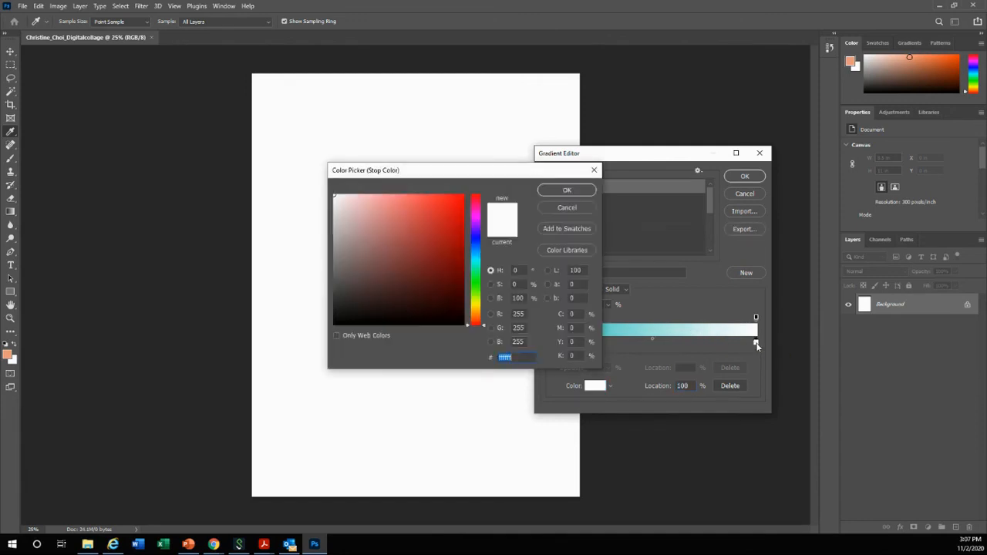
{"action": "left_click", "coordinate": [474, 293]}
{"action": "left_click_drag", "start_coordinate": [473, 287], "coordinate": [455, 208]}
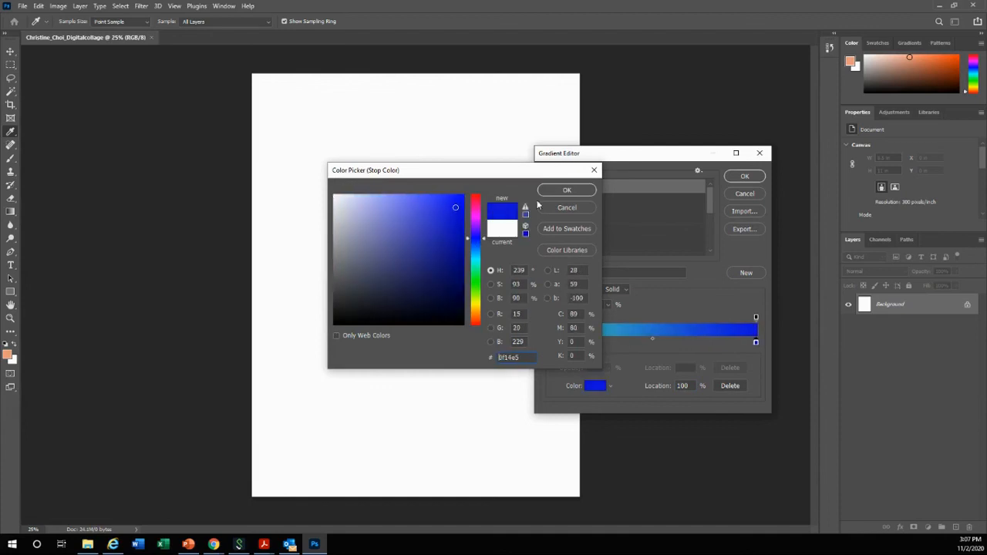
{"action": "left_click_drag", "start_coordinate": [548, 170], "coordinate": [403, 156]}
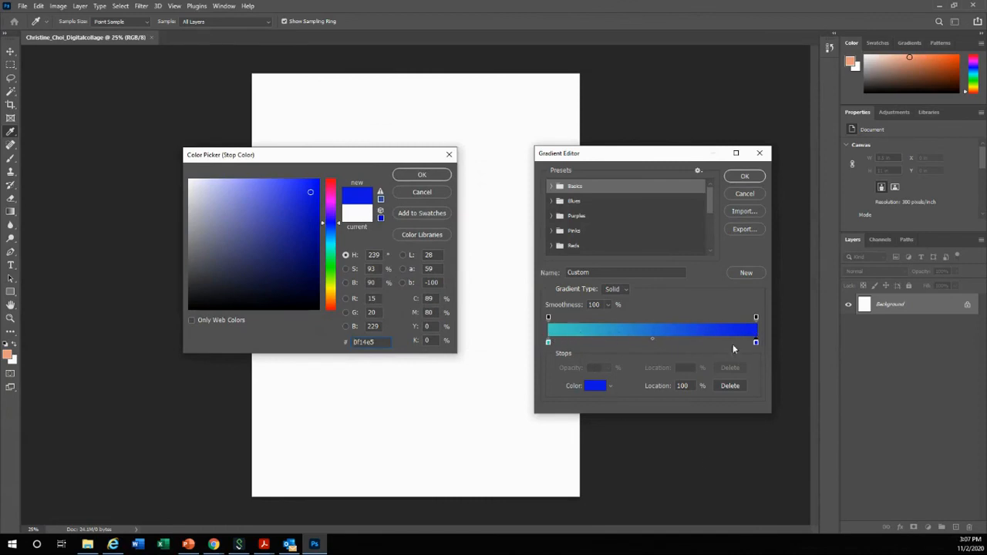
{"action": "left_click", "coordinate": [405, 176]}
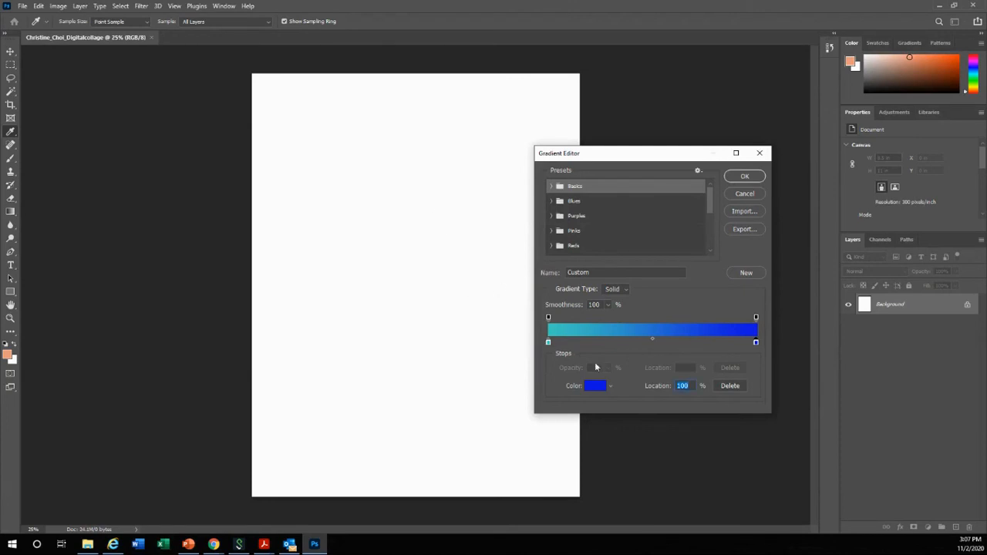
Step: Accept the teal-to-blue gradient and fill the canvas linearly, first from left edge to right edge, finally from top edge to bottom edge
{"action": "left_click", "coordinate": [745, 177]}
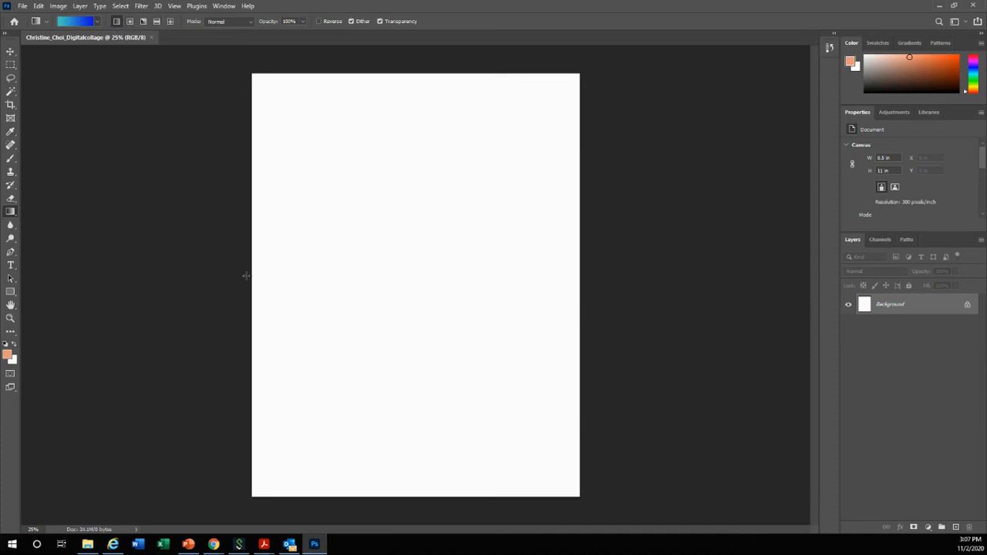
{"action": "left_click_drag", "start_coordinate": [251, 275], "coordinate": [581, 279]}
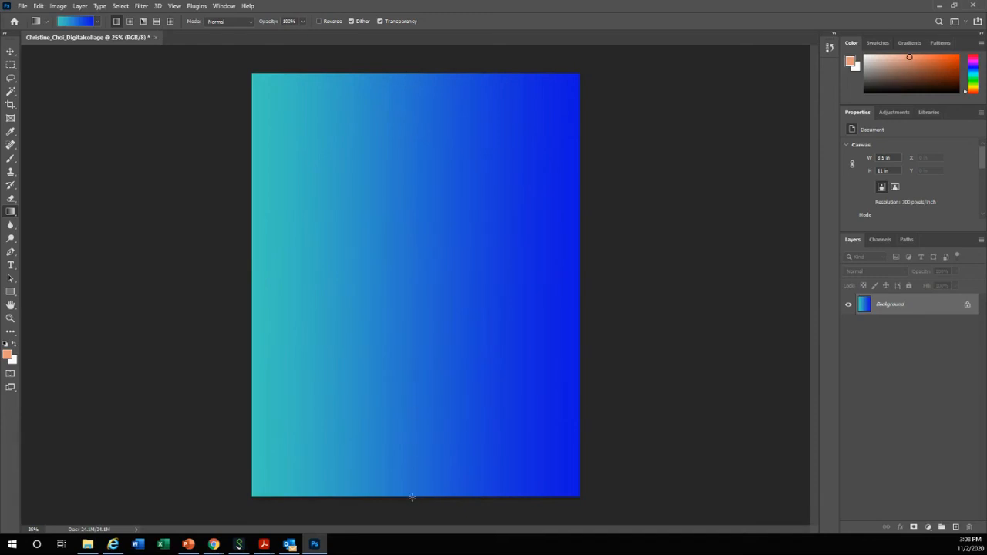
{"action": "left_click_drag", "start_coordinate": [412, 75], "coordinate": [410, 497]}
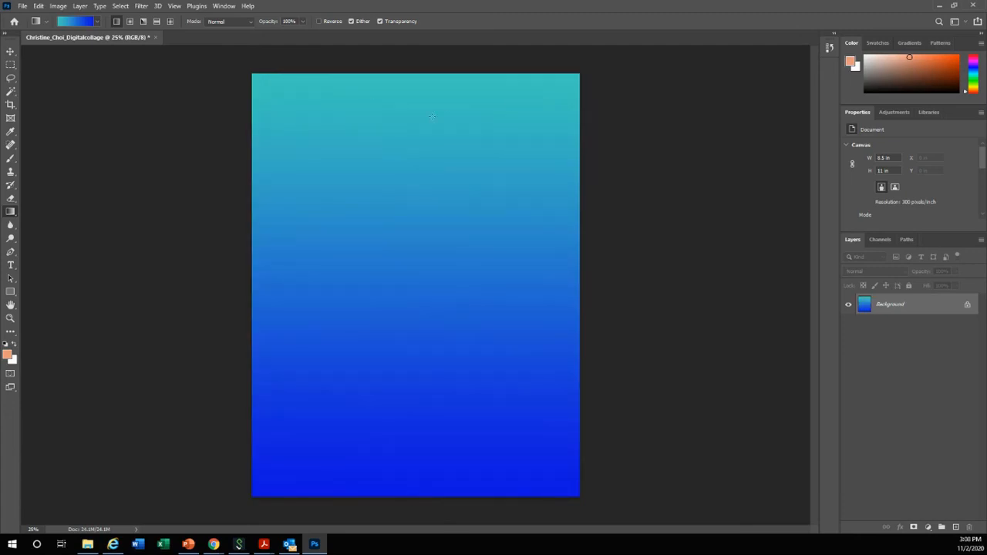
Step: Fill the canvas with radial gradients, first outward from the left edge's middle, finally from the upper-left corner to the lower-right corner
{"action": "left_click", "coordinate": [130, 23]}
{"action": "left_click_drag", "start_coordinate": [255, 284], "coordinate": [584, 291]}
{"action": "left_click_drag", "start_coordinate": [264, 85], "coordinate": [578, 487]}
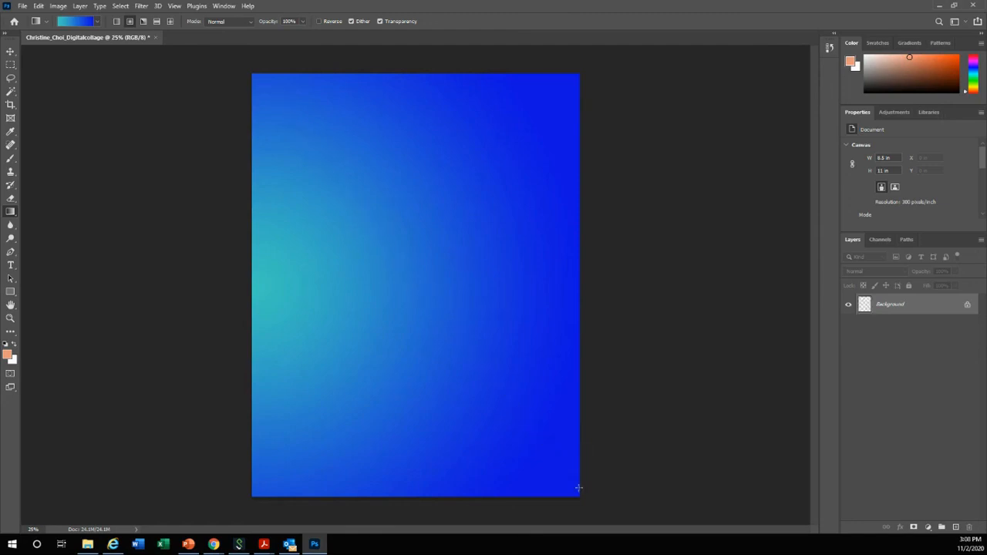
Step: Try an angle gradient from the canvas's lower left to its upper right, plus a reflected gradient from beyond the left edge to beyond the right
{"action": "left_click", "coordinate": [144, 22]}
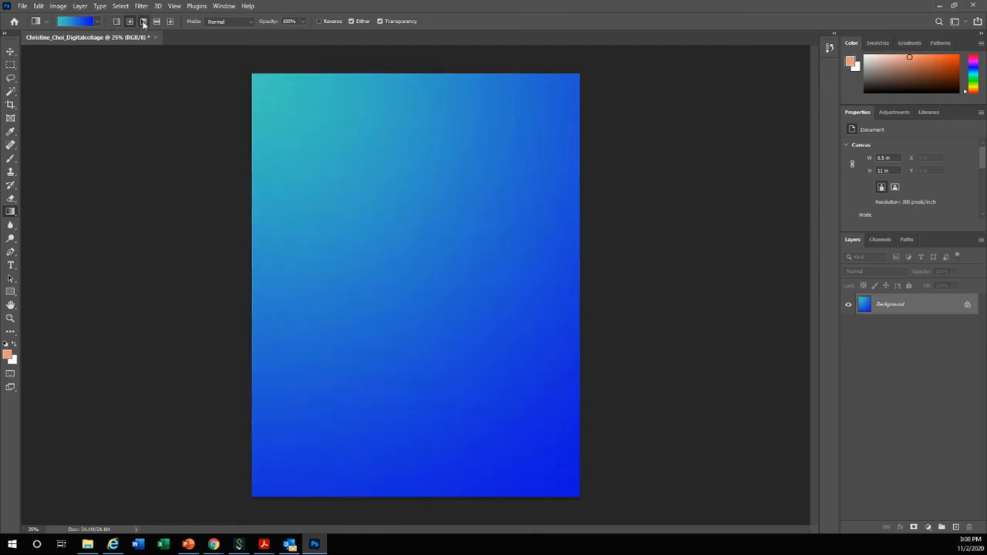
{"action": "left_click_drag", "start_coordinate": [269, 391], "coordinate": [582, 100]}
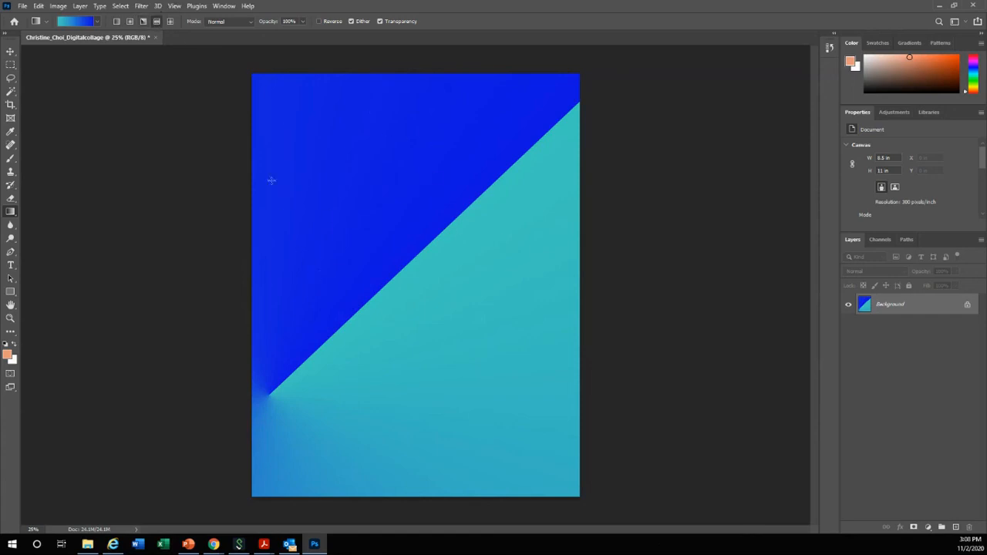
{"action": "left_click_drag", "start_coordinate": [243, 283], "coordinate": [709, 277]}
Step: Apply diamond gradients across the canvas in several directions, ending with one from beyond the left edge's middle to beyond the upper right
{"action": "left_click", "coordinate": [170, 21]}
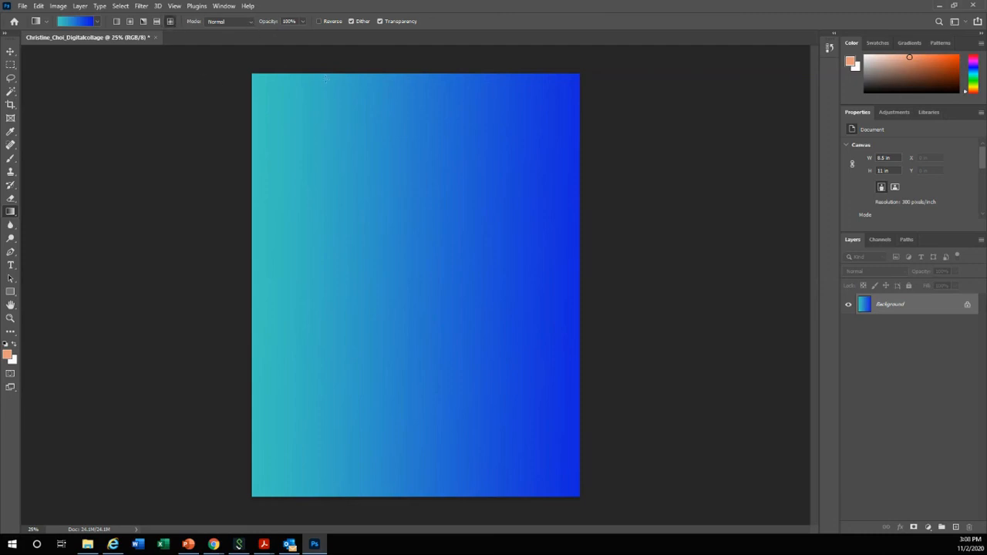
{"action": "left_click_drag", "start_coordinate": [177, 227], "coordinate": [707, 211]}
{"action": "left_click_drag", "start_coordinate": [434, 62], "coordinate": [409, 511]}
{"action": "left_click_drag", "start_coordinate": [199, 427], "coordinate": [696, 399]}
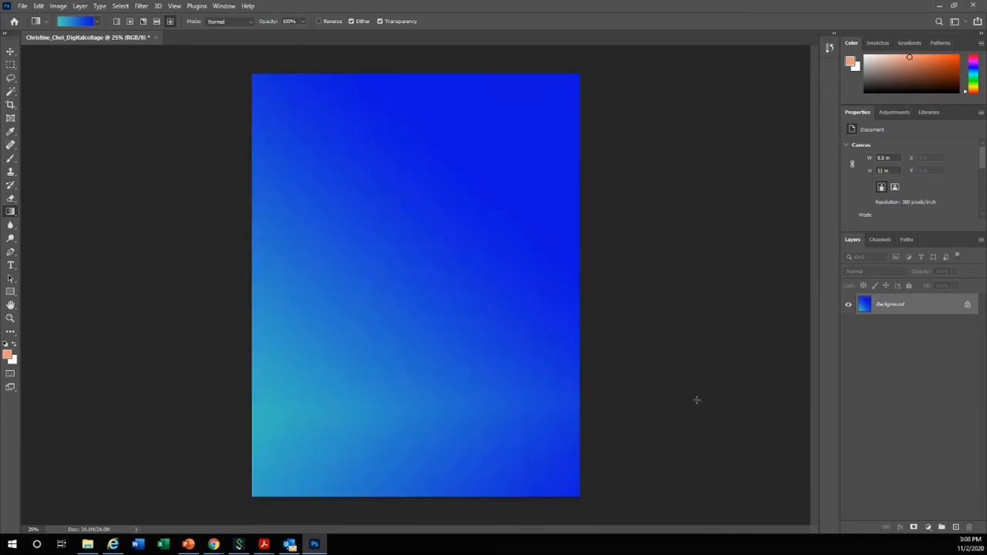
{"action": "left_click_drag", "start_coordinate": [202, 273], "coordinate": [736, 137]}
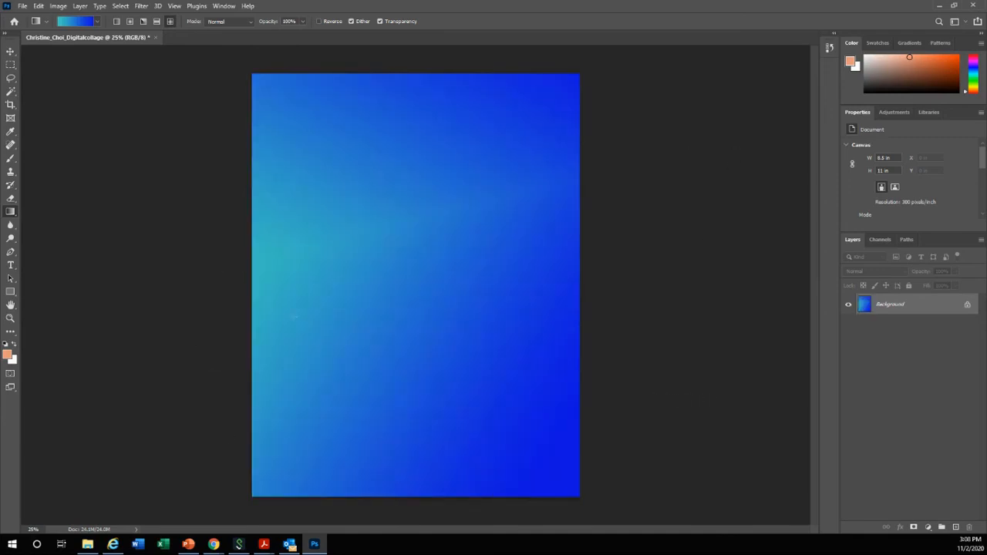